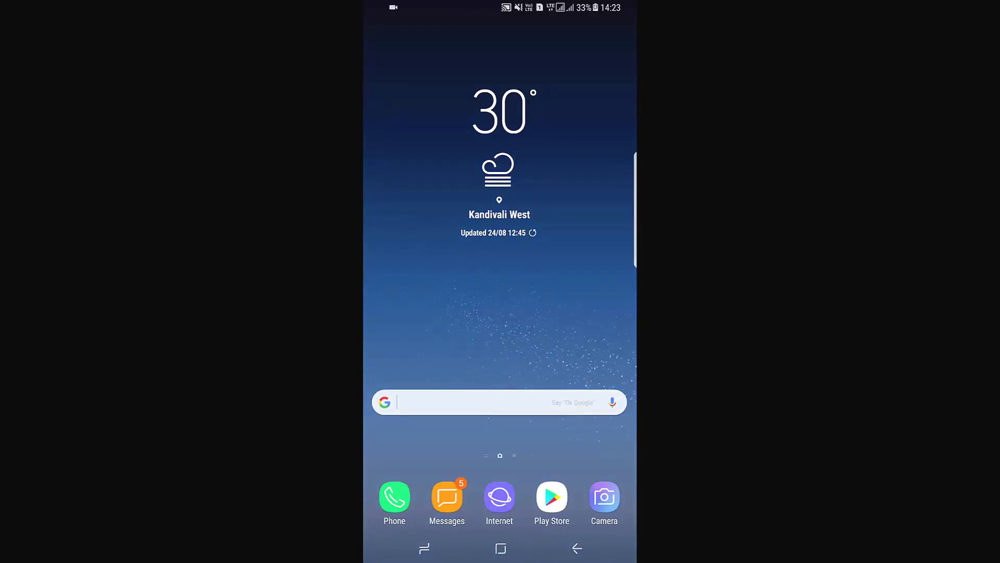
# - Reach Developer options in Settings from the app drawer
pyautogui.moveTo(501, 469); pyautogui.dragTo(500, 235)
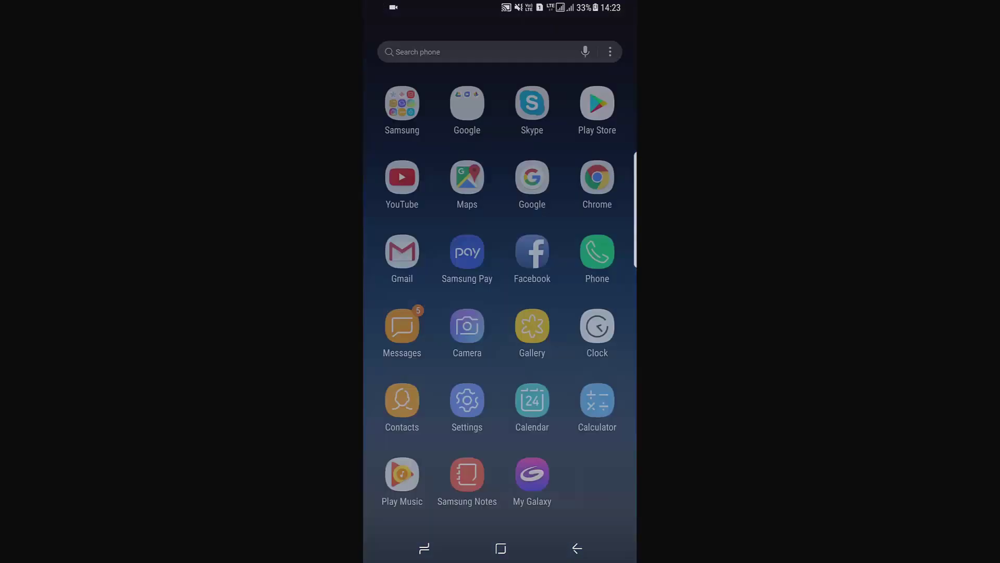
pyautogui.click(466, 385)
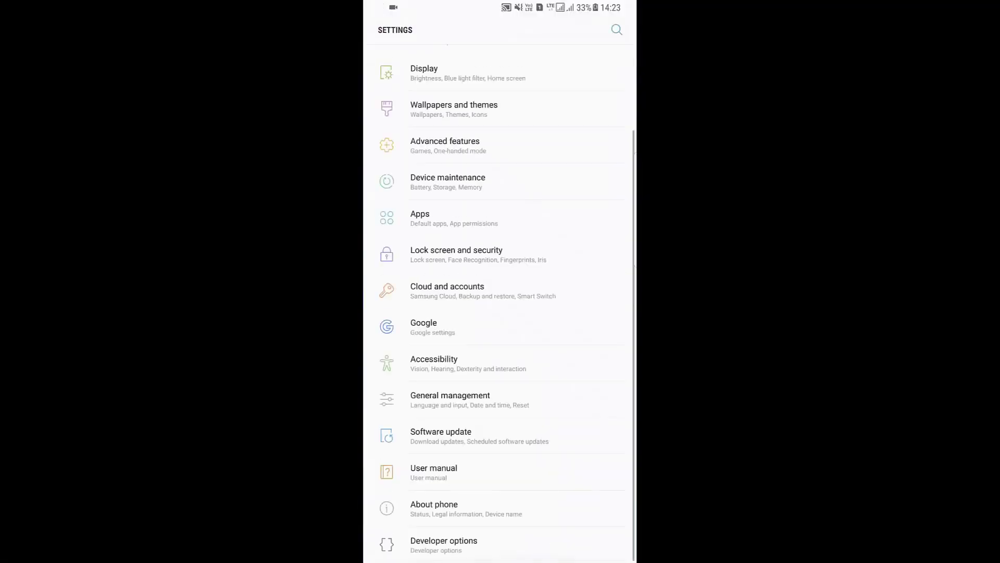
pyautogui.click(444, 545)
pyautogui.scroll(-5, 500, 313)
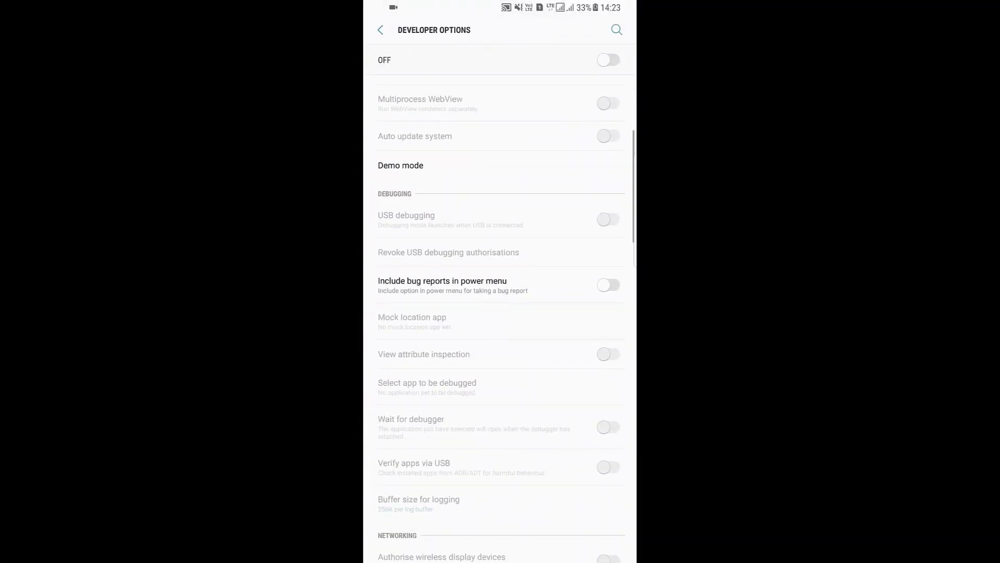
pyautogui.scroll(-5, 501, 312)
pyautogui.scroll(-5, 501, 313)
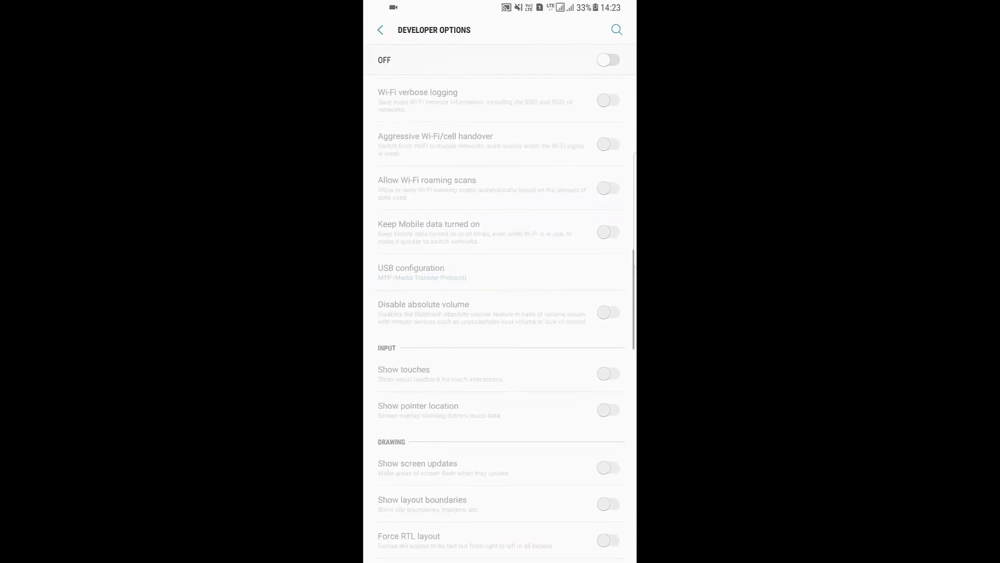
pyautogui.scroll(-5, 501, 313)
pyautogui.scroll(-3, 500, 312)
# - Change Minimum width from 441 dp to 500 dp and apply it
pyautogui.click(407, 362)
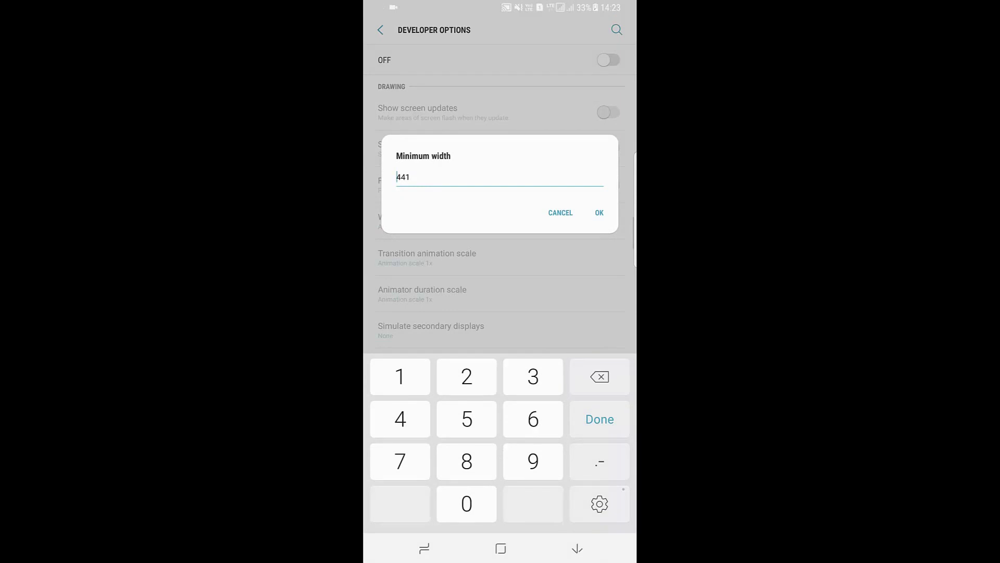
pyautogui.click(409, 178)
pyautogui.click(599, 377)
pyautogui.click(599, 377)
pyautogui.write('500')
pyautogui.click(599, 213)
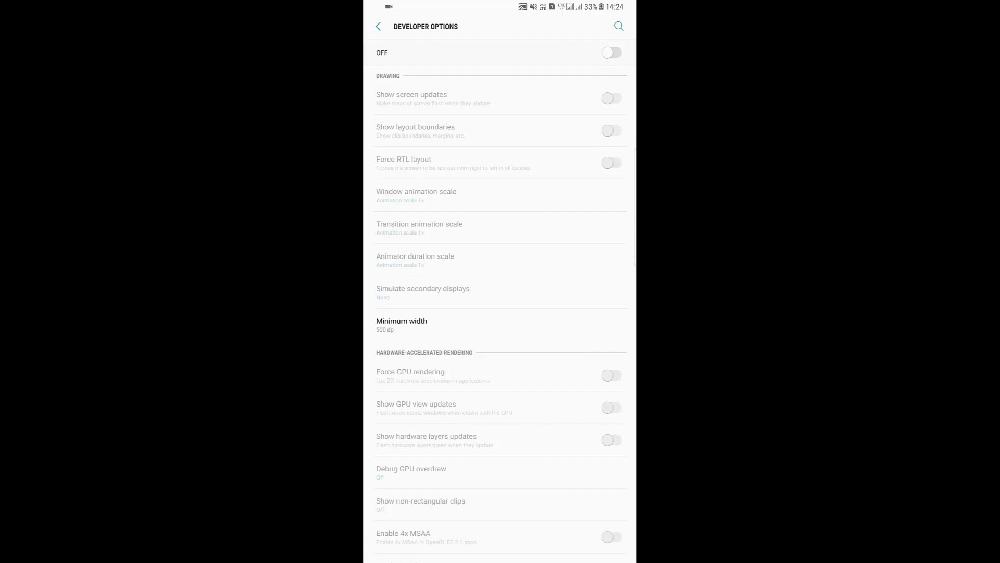
# - Clear 500 from Minimum width, enter 650, then correct it toward 550
pyautogui.click(403, 324)
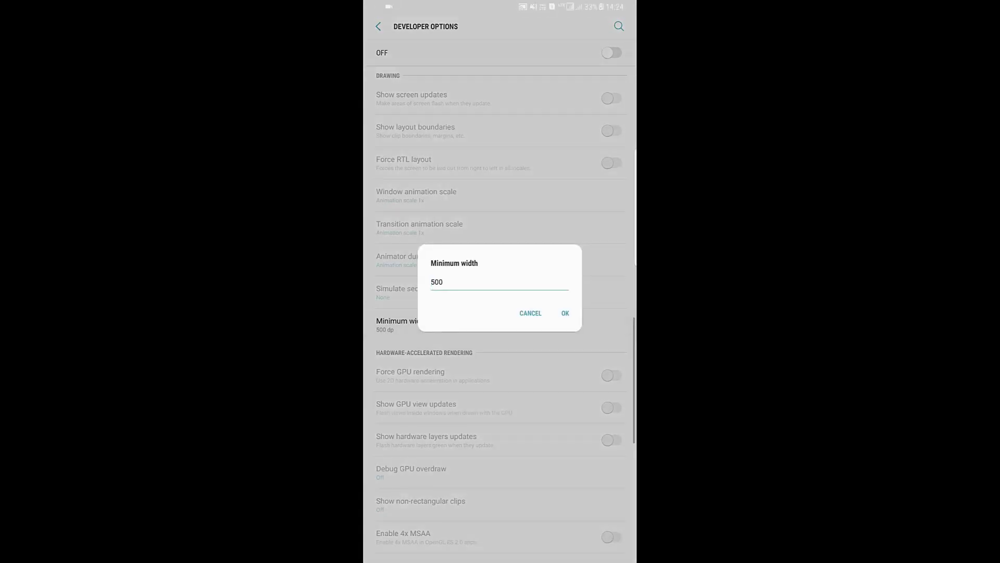
pyautogui.click(437, 281)
pyautogui.press('BackSpace')
pyautogui.press('BackSpace')
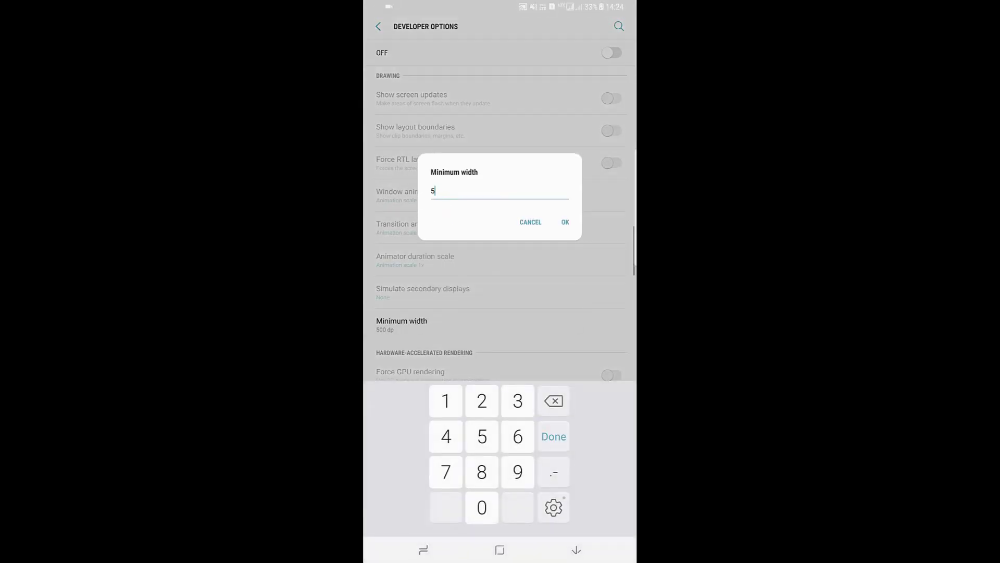
pyautogui.press('BackSpace')
pyautogui.write('650')
pyautogui.press('BackSpace')
pyautogui.press('BackSpace')
pyautogui.press('BackSpace')
pyautogui.write('550')
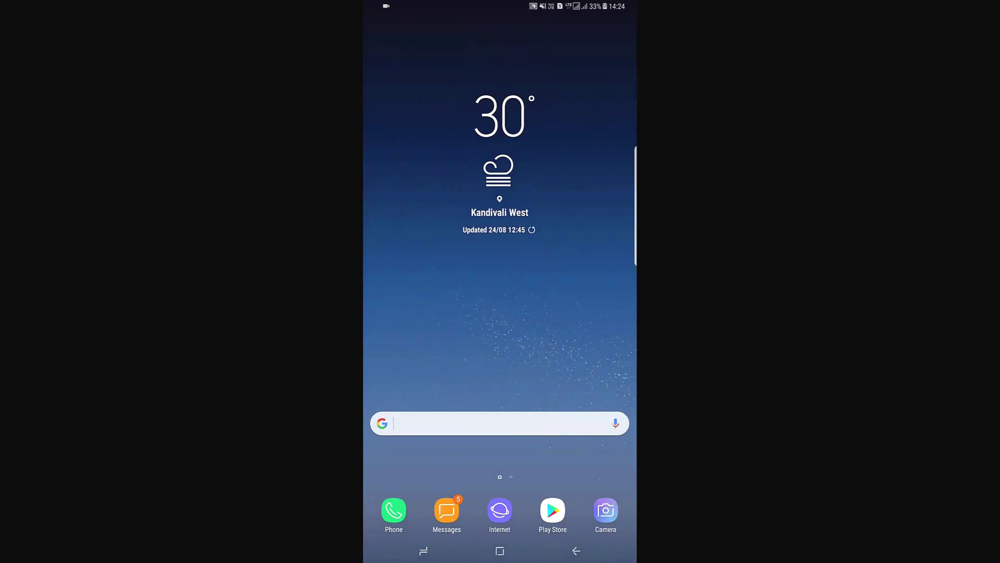
# - Browse the app drawer pages and launch Settings from the phone search suggestions
pyautogui.moveTo(501, 352); pyautogui.dragTo(500, 196)
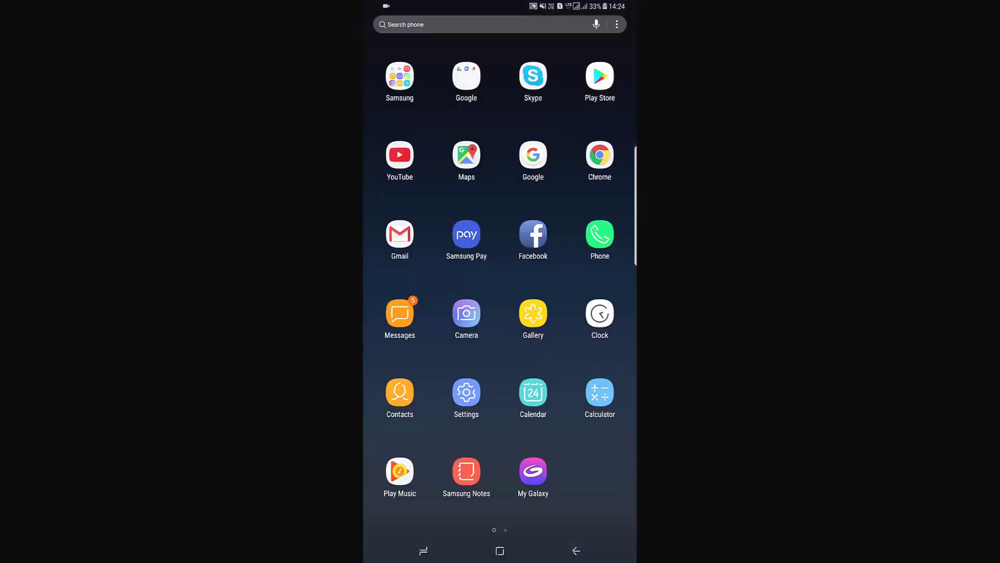
pyautogui.moveTo(578, 312); pyautogui.dragTo(422, 313)
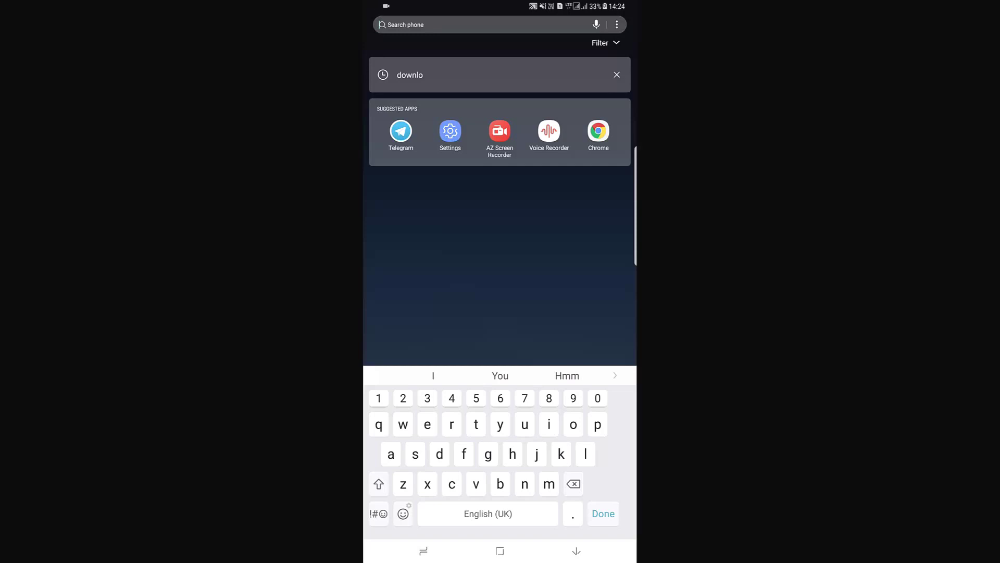
pyautogui.moveTo(500, 4)
pyautogui.mouseDown()
pyautogui.moveTo(500, 235)
pyautogui.moveTo(500, 32)
pyautogui.mouseUp()
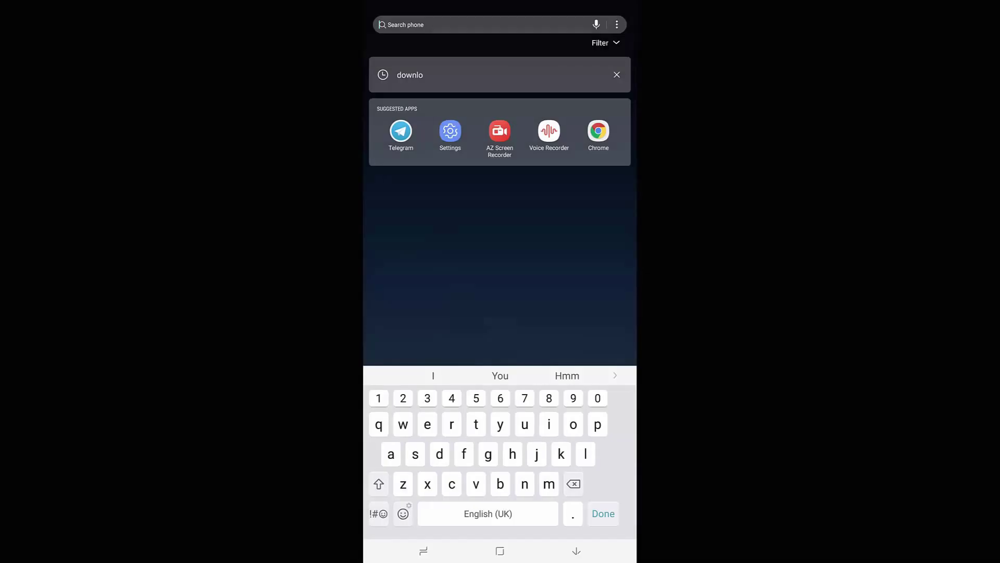
pyautogui.click(448, 131)
# - Reopen Developer options and clear 551 from Minimum width to enter 350 dp
pyautogui.click(484, 526)
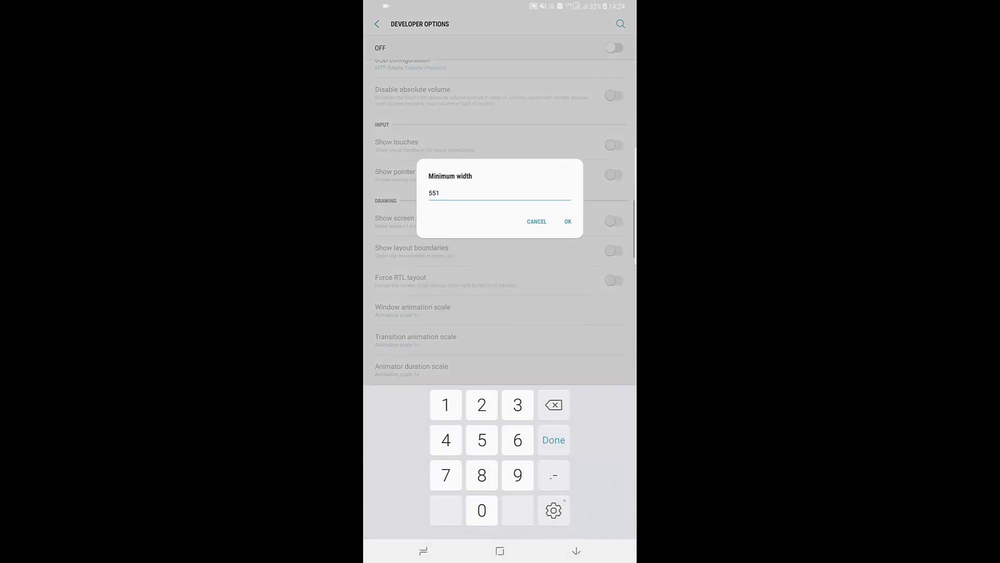
pyautogui.click(553, 405)
pyautogui.write('350')
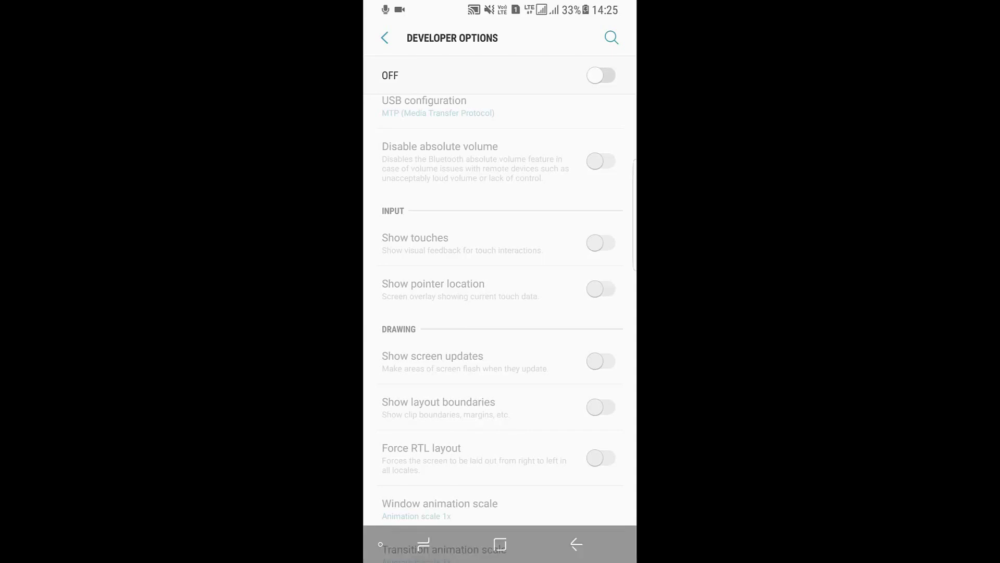
pyautogui.scroll(-2, 501, 312)
pyautogui.scroll(-2, 500, 312)
# - Delete 350 from Minimum width so 441 dp can be restored
pyautogui.click(464, 371)
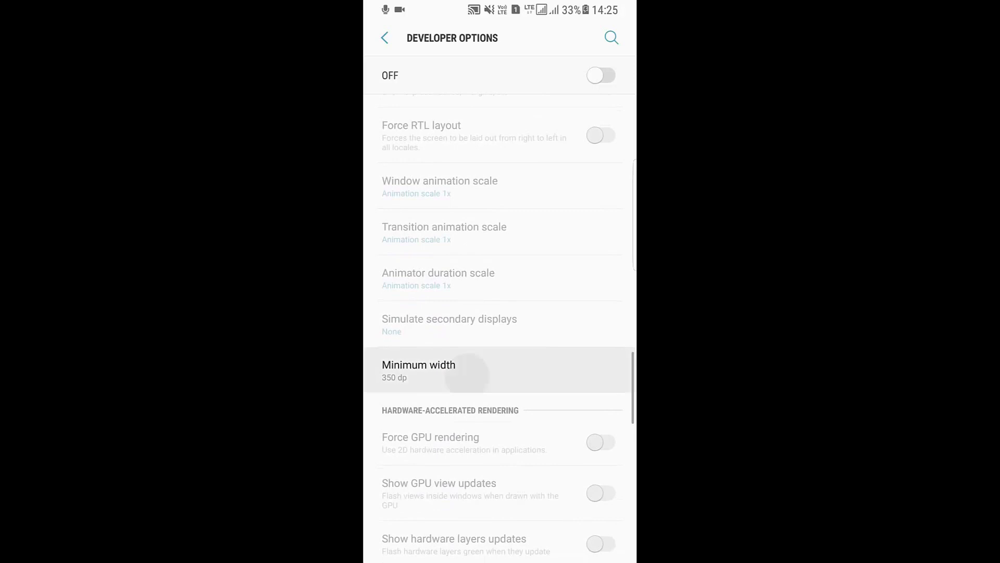
pyautogui.click(414, 267)
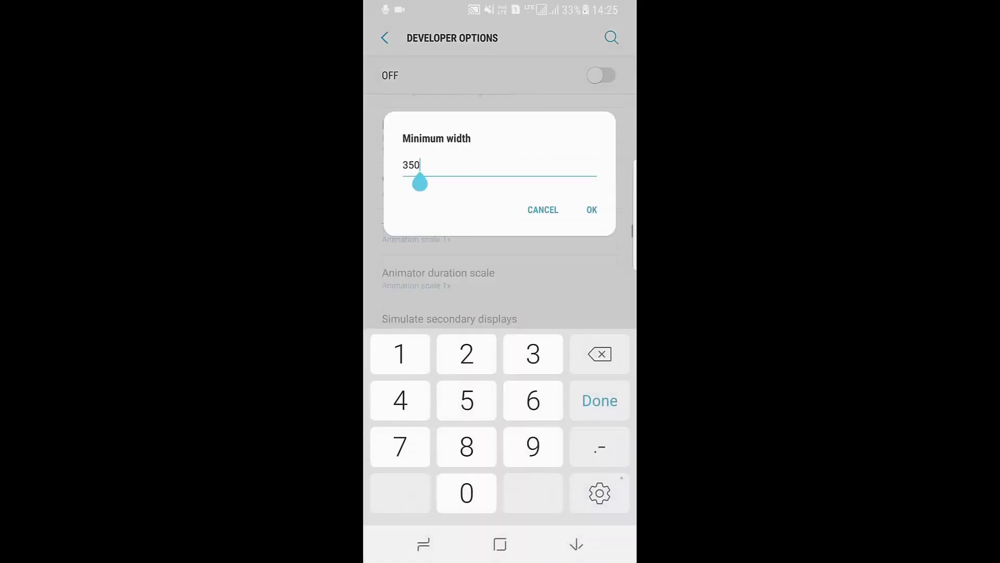
pyautogui.press('BackSpace')
pyautogui.press('BackSpace')
pyautogui.press('BackSpace')
pyautogui.write('441')
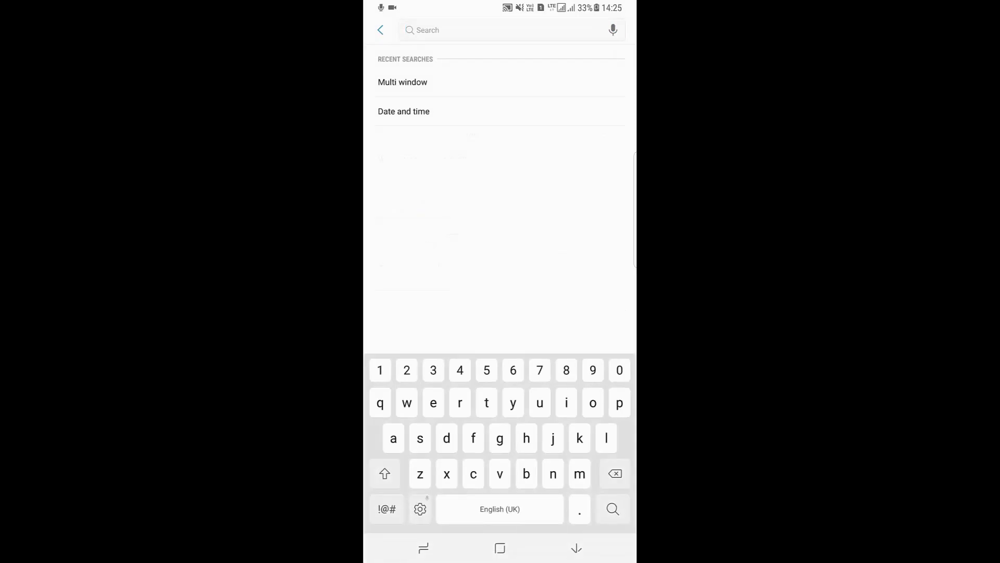
# - Return to the home screen and bring up the phone search with suggested apps
pyautogui.click(501, 548)
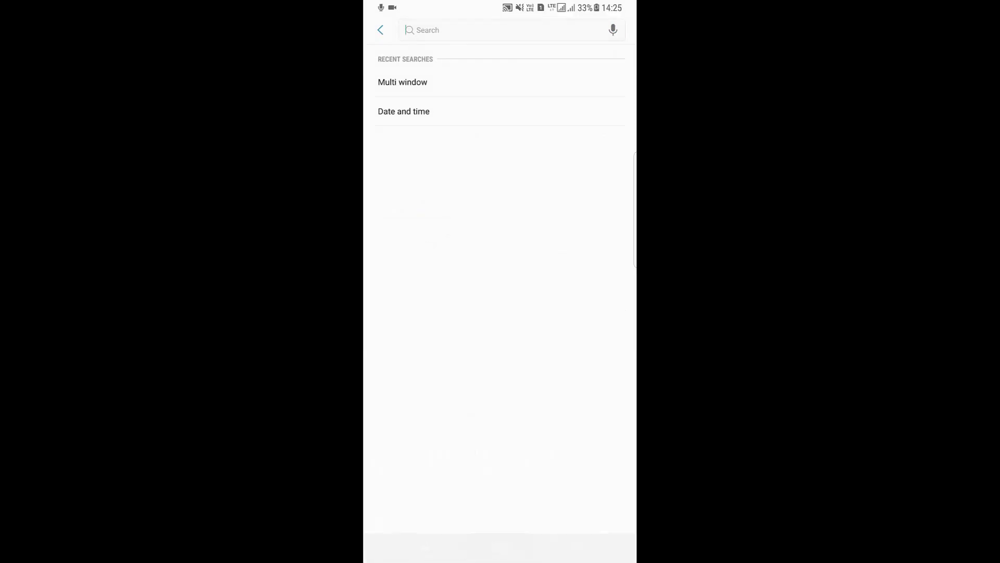
pyautogui.moveTo(500, 351); pyautogui.dragTo(500, 195)
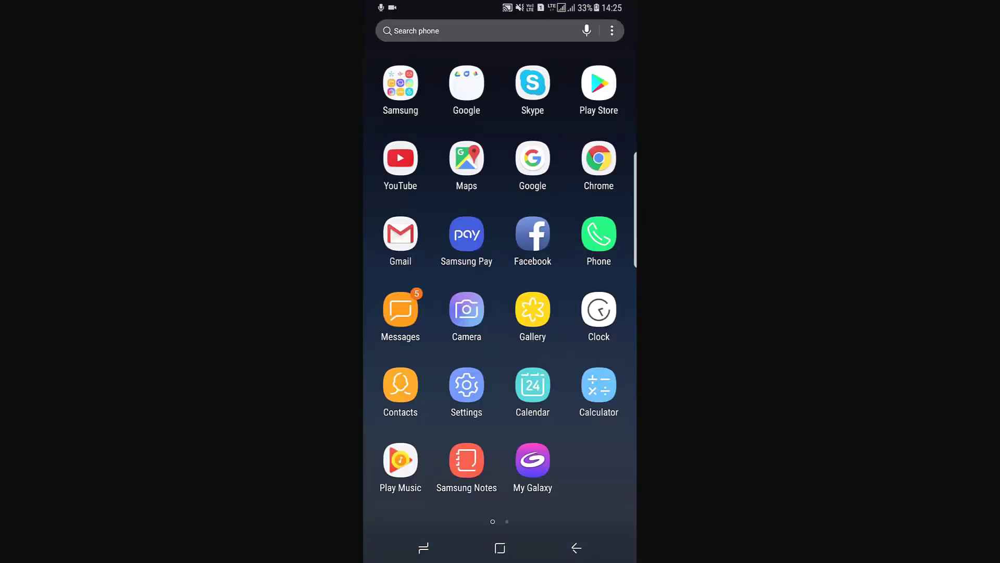
pyautogui.click(485, 31)
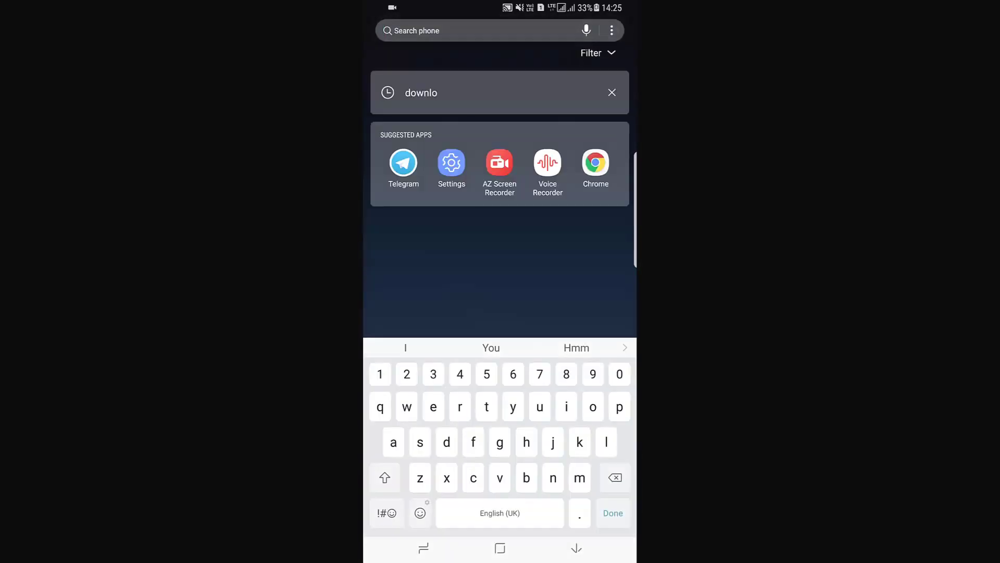
pyautogui.press('Home')
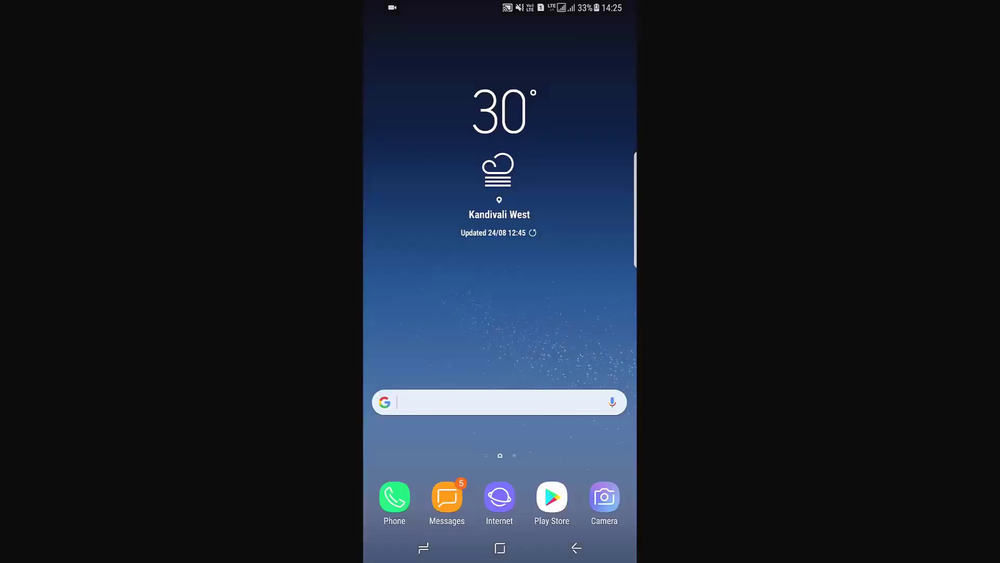